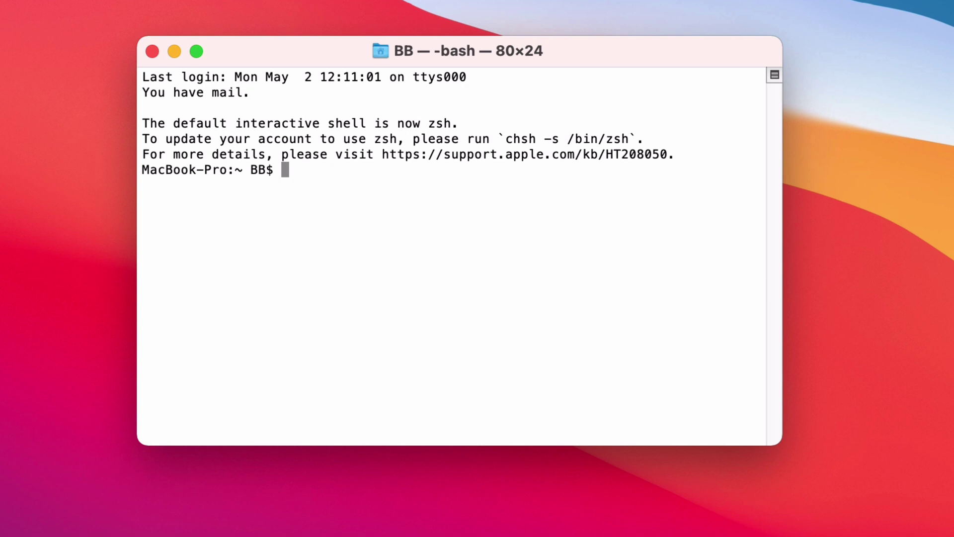
{"action": "type", "text": "brew he"}
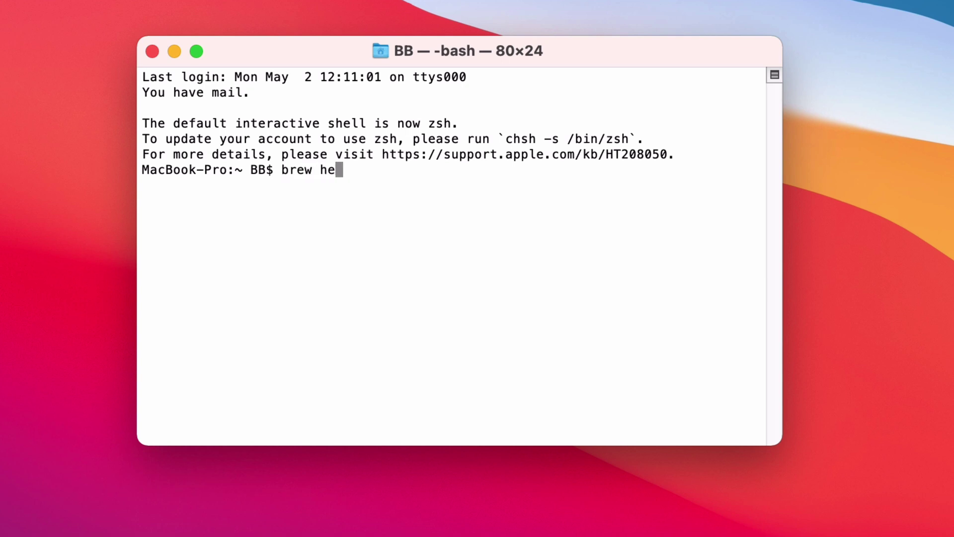
{"action": "type", "text": "lp"}
Step: Confirm 'brew help' reports command not found, then copy the Homebrew install command from brew.sh
{"action": "key", "text": "Return"}
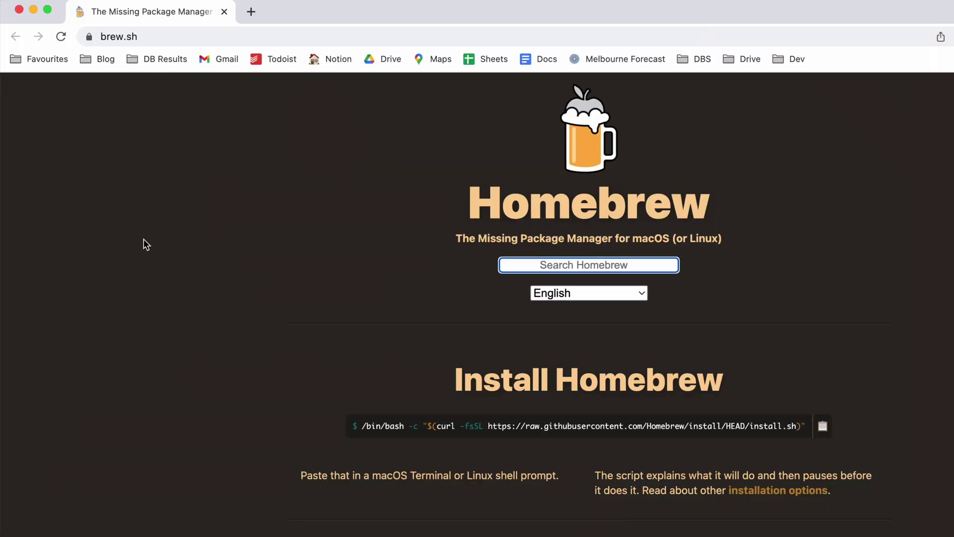
{"action": "left_click", "coordinate": [143, 241]}
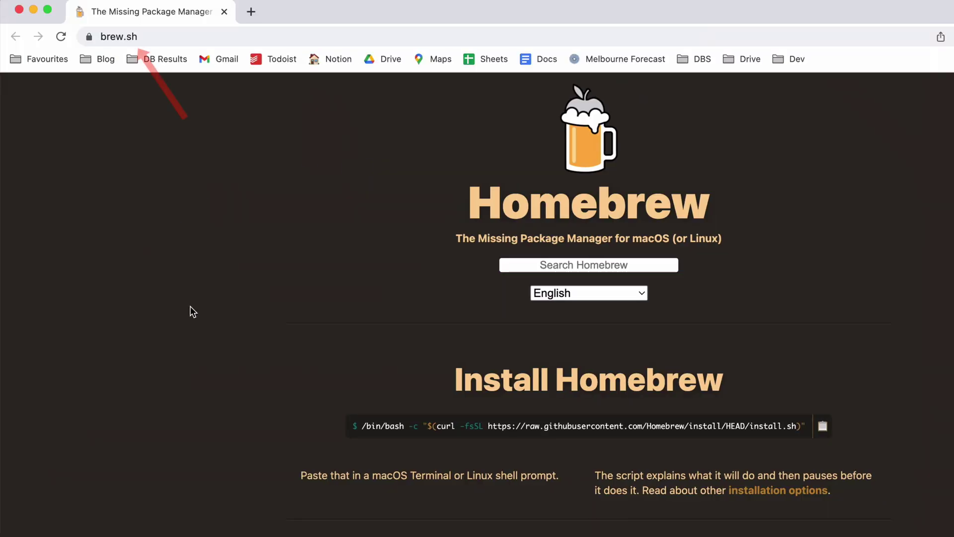
{"action": "left_click", "coordinate": [823, 426]}
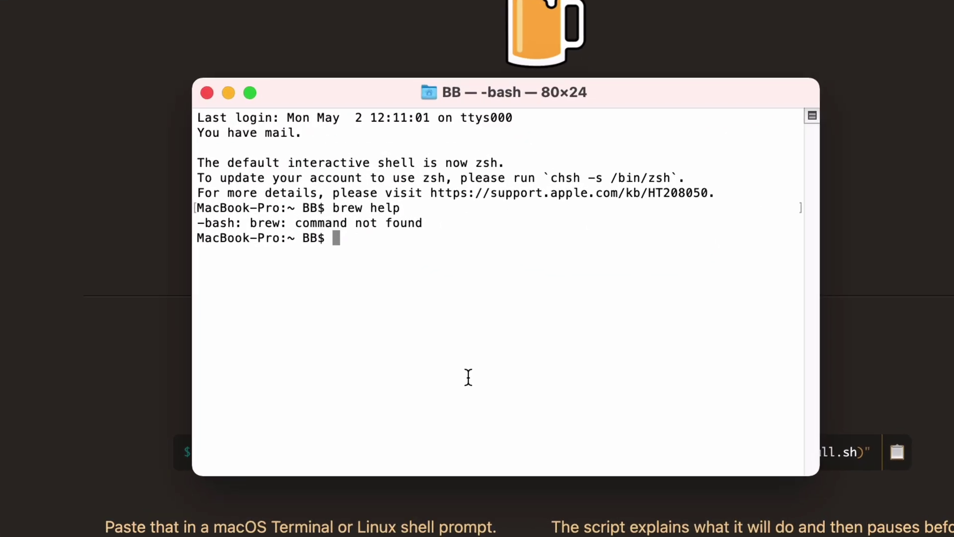
Step: Paste and run the Homebrew install script, entering the account password and approving directory creation
{"action": "key", "text": "super+v"}
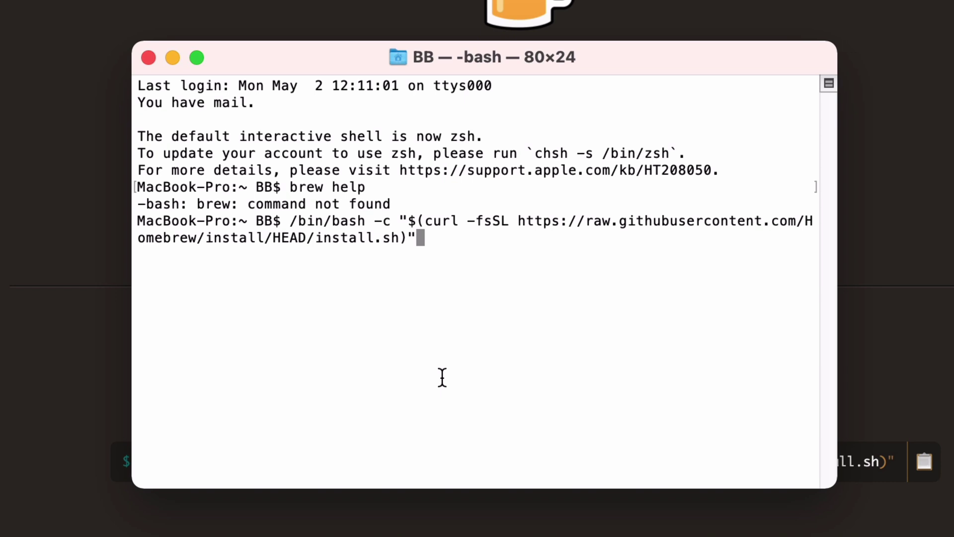
{"action": "key", "text": "Return"}
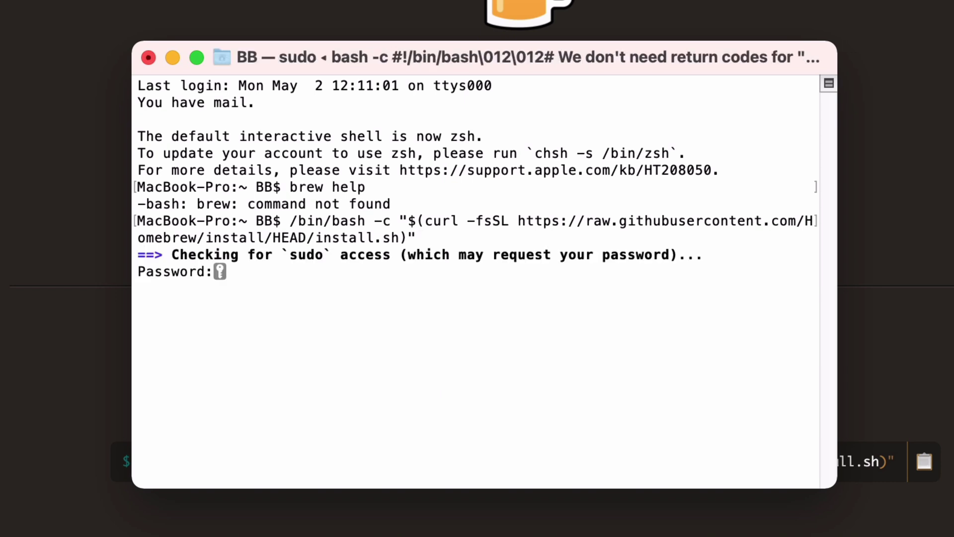
{"action": "key", "text": "Return"}
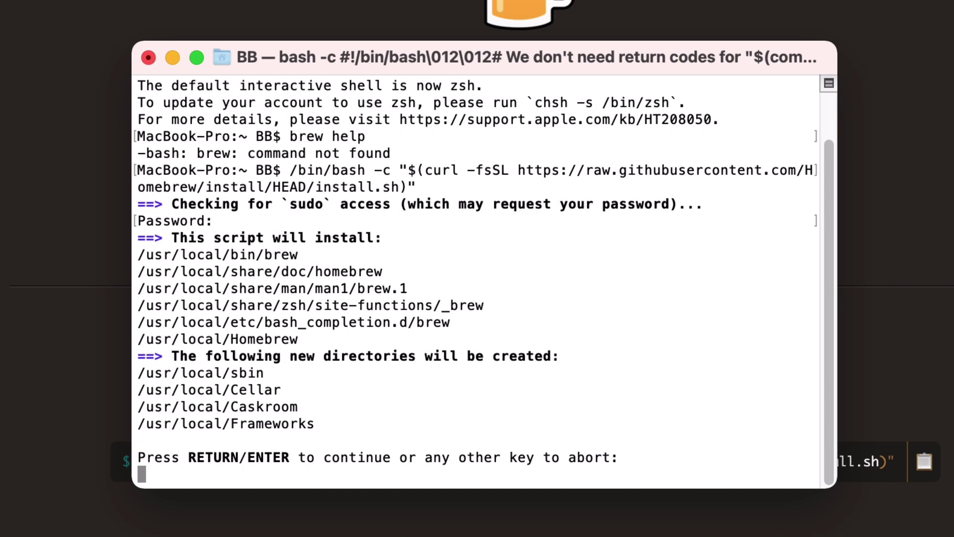
{"action": "key", "text": "Return"}
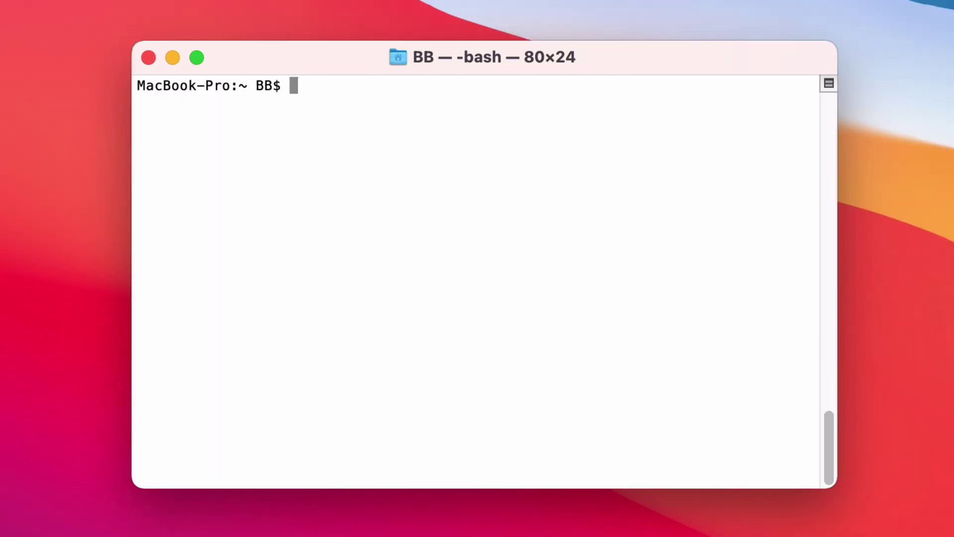
{"action": "type", "text": "brew i"}
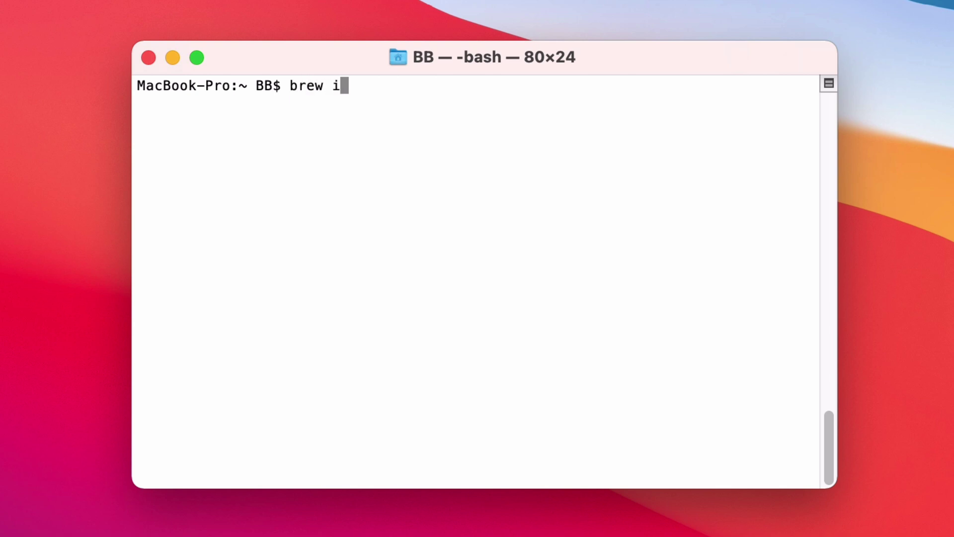
{"action": "type", "text": "nstall mysql"}
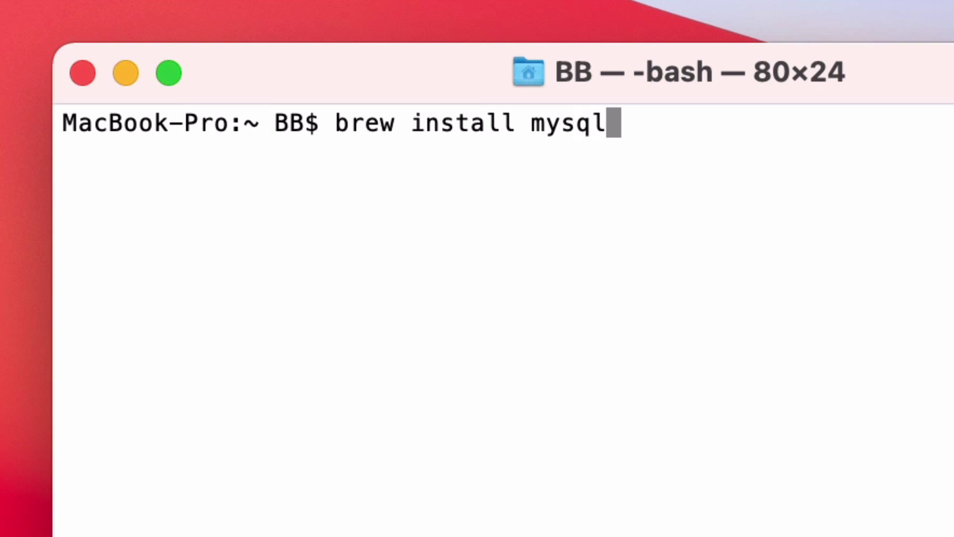
Step: Run 'brew install mysql' to install MySQL 8.0.28 and show its caveats
{"action": "key", "text": "Return"}
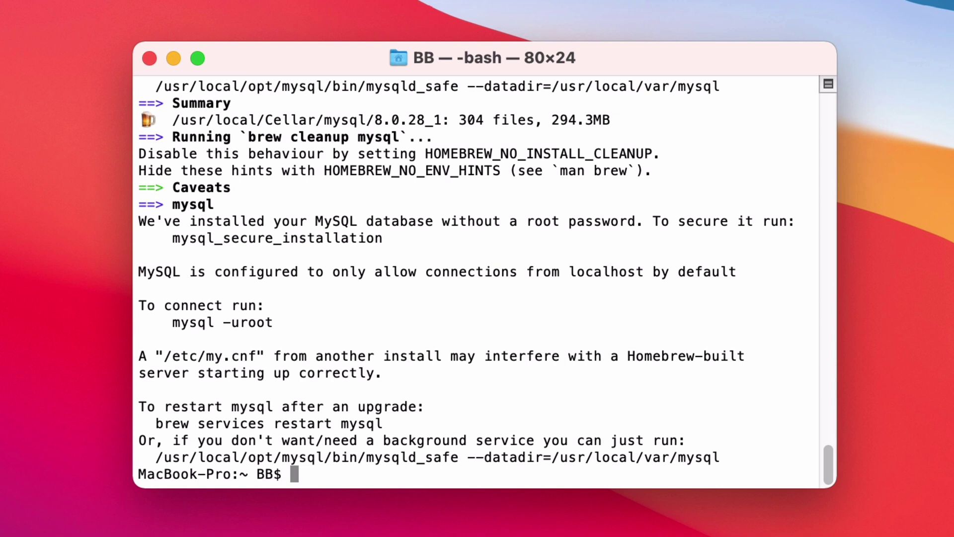
{"action": "type", "text": "brew info"}
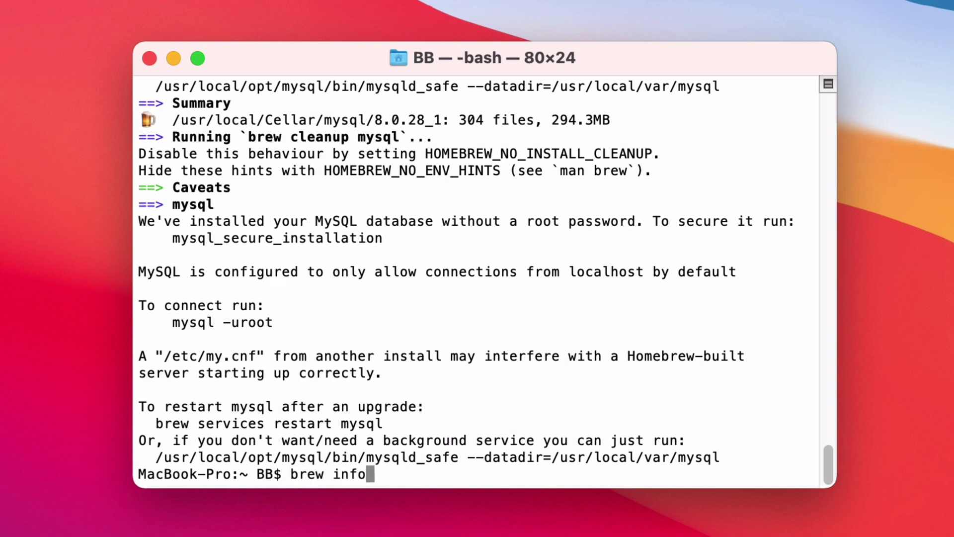
{"action": "type", "text": " mysql"}
Step: Run 'brew info mysql' to view version 8.0.28, conflicts, dependencies and caveats
{"action": "key", "text": "Return"}
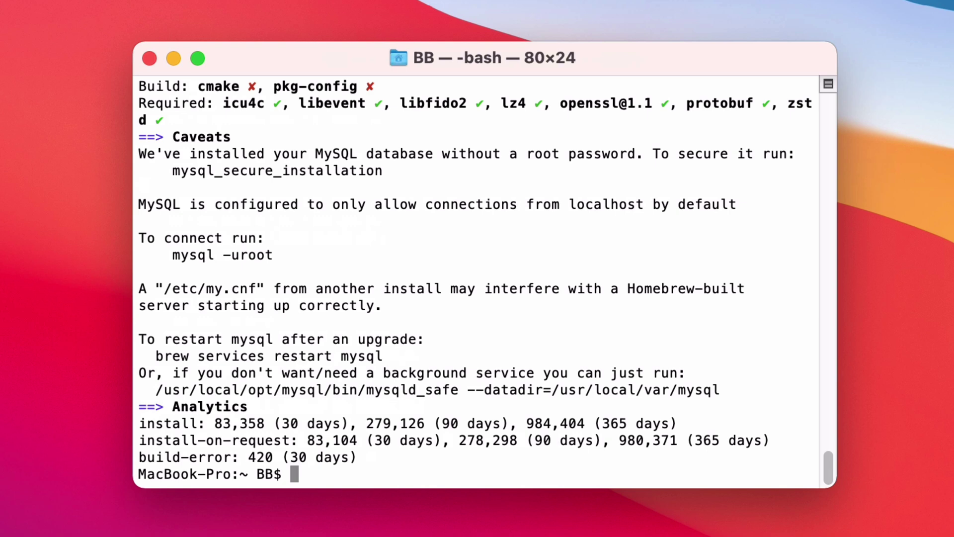
{"action": "scroll", "coordinate": [576, 438], "scroll_direction": "up", "scroll_amount": 1}
{"action": "scroll", "coordinate": [575, 436], "scroll_direction": "up", "scroll_amount": 3}
{"action": "scroll", "coordinate": [576, 437], "scroll_direction": "up", "scroll_amount": 3}
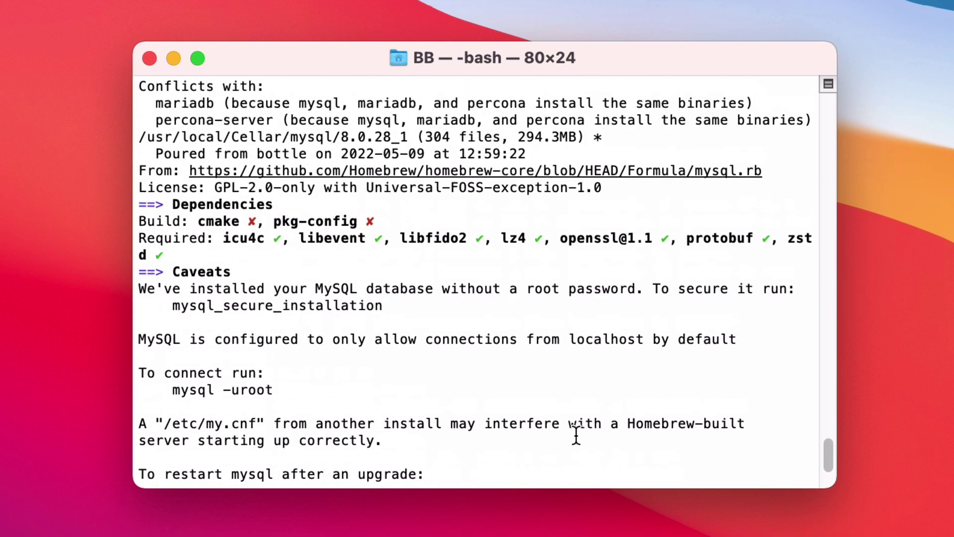
{"action": "scroll", "coordinate": [576, 437], "scroll_direction": "up", "scroll_amount": 1}
{"action": "scroll", "coordinate": [575, 436], "scroll_direction": "up", "scroll_amount": 2}
{"action": "scroll", "coordinate": [571, 440], "scroll_direction": "up", "scroll_amount": 1}
{"action": "scroll", "coordinate": [596, 439], "scroll_direction": "up", "scroll_amount": 1}
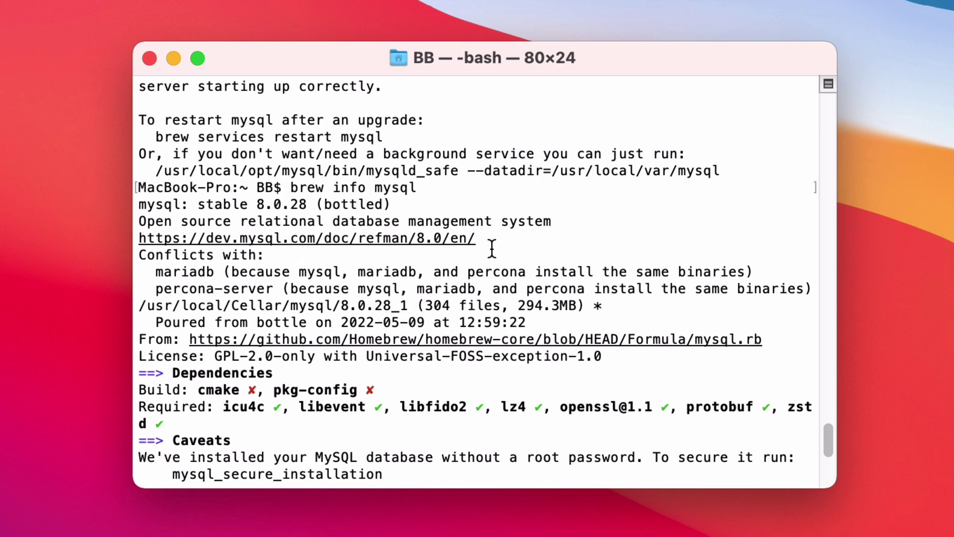
{"action": "scroll", "coordinate": [534, 237], "scroll_direction": "down", "scroll_amount": 5}
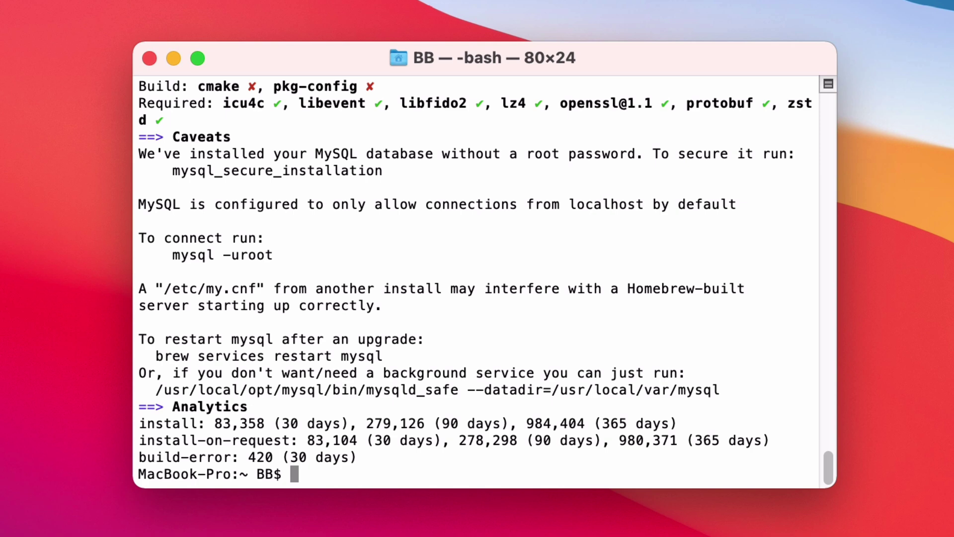
{"action": "type", "text": "brew services li"}
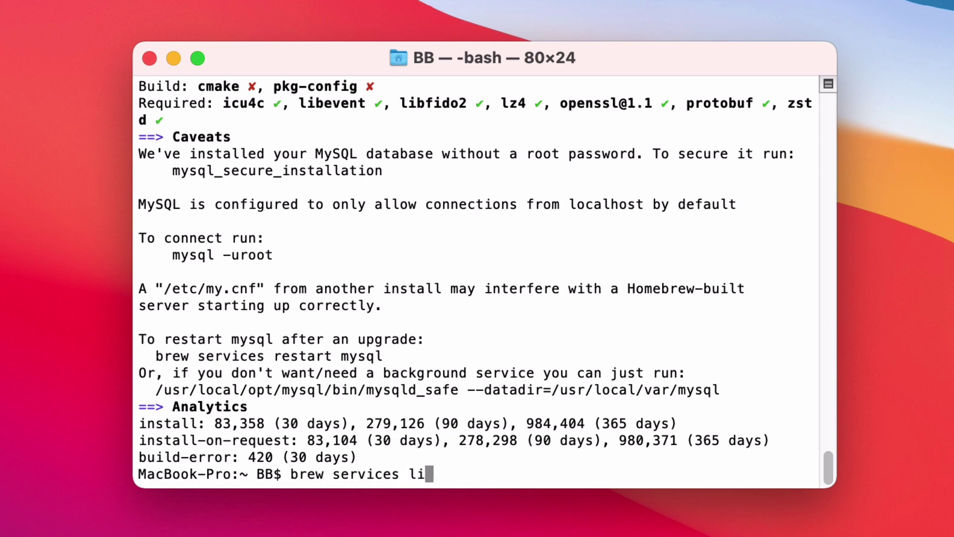
{"action": "type", "text": "st"}
Step: Start MySQL as a Homebrew background service and confirm 'brew services list' shows mysql started
{"action": "key", "text": "Return"}
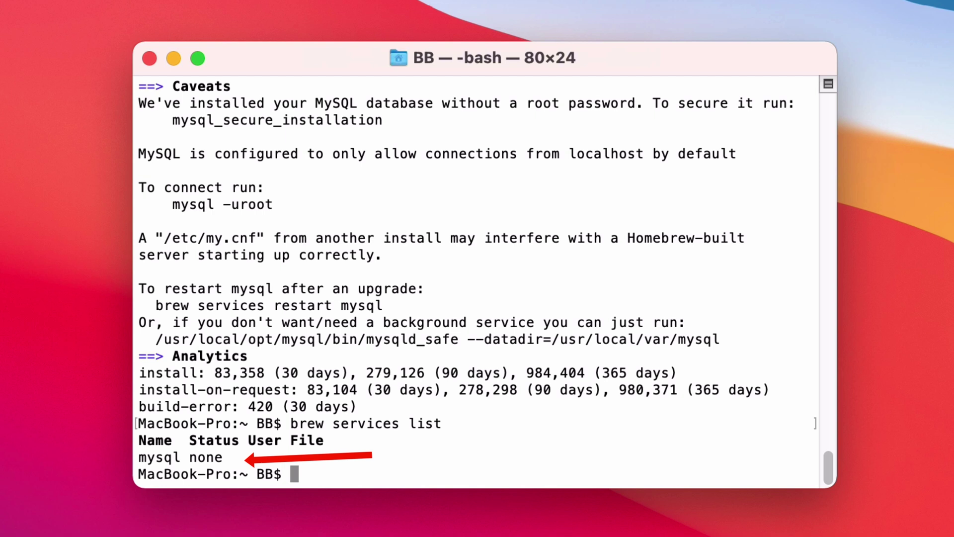
{"action": "type", "text": "brew "}
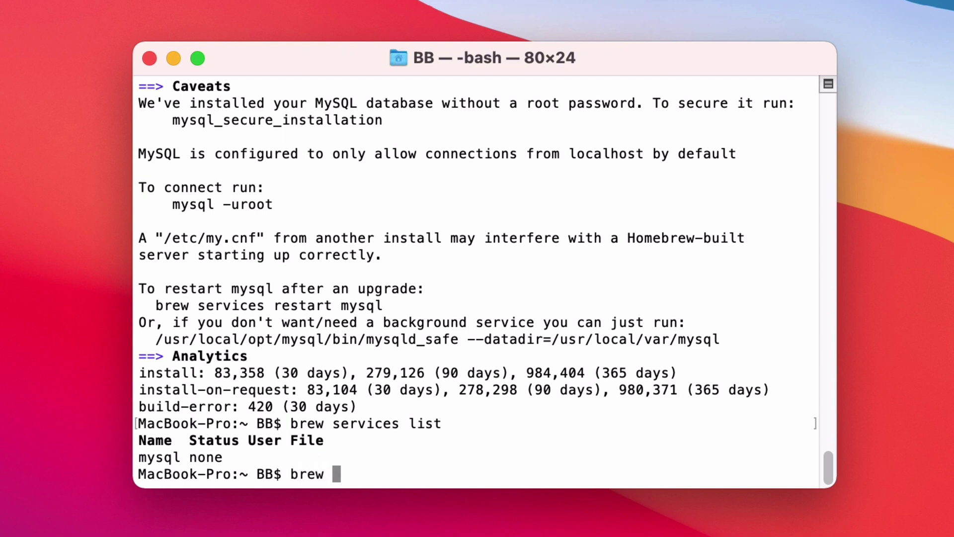
{"action": "type", "text": "services start "}
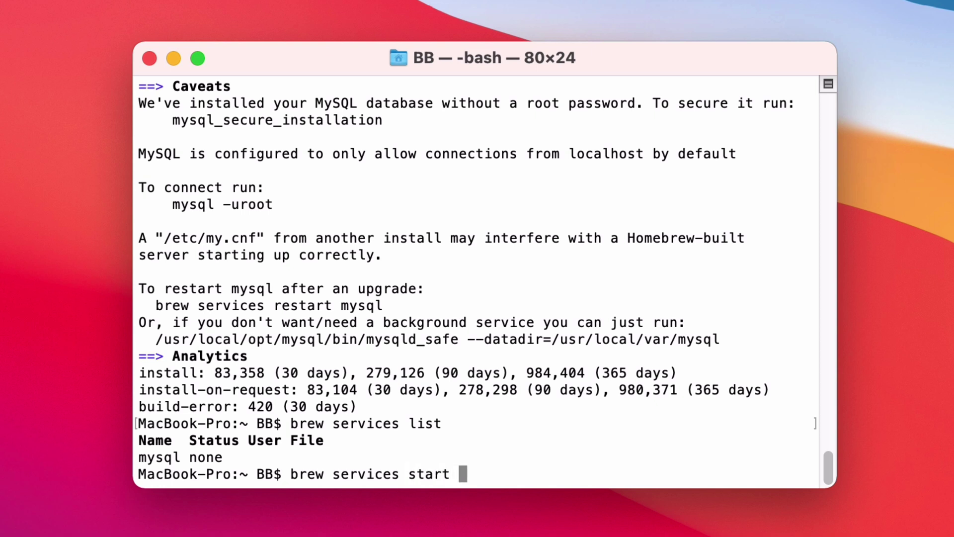
{"action": "type", "text": "mysql"}
{"action": "key", "text": "Return"}
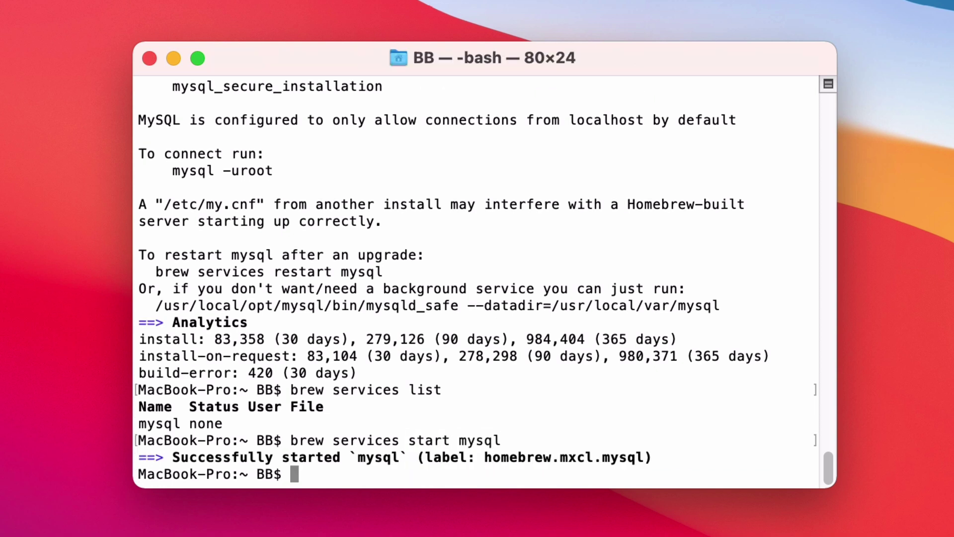
{"action": "key", "text": "Up"}
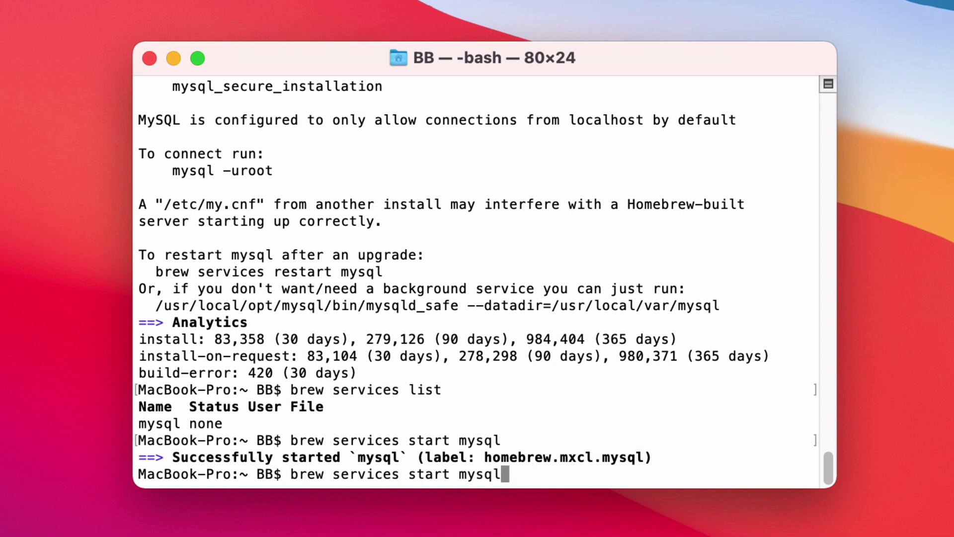
{"action": "key", "text": "Up"}
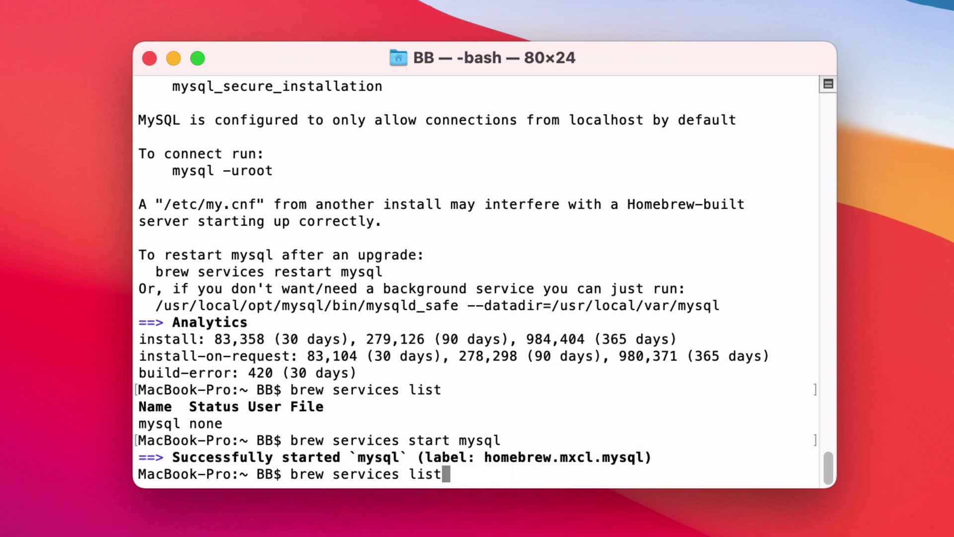
{"action": "type", "text": "br"}
{"action": "type", "text": "ew servic"}
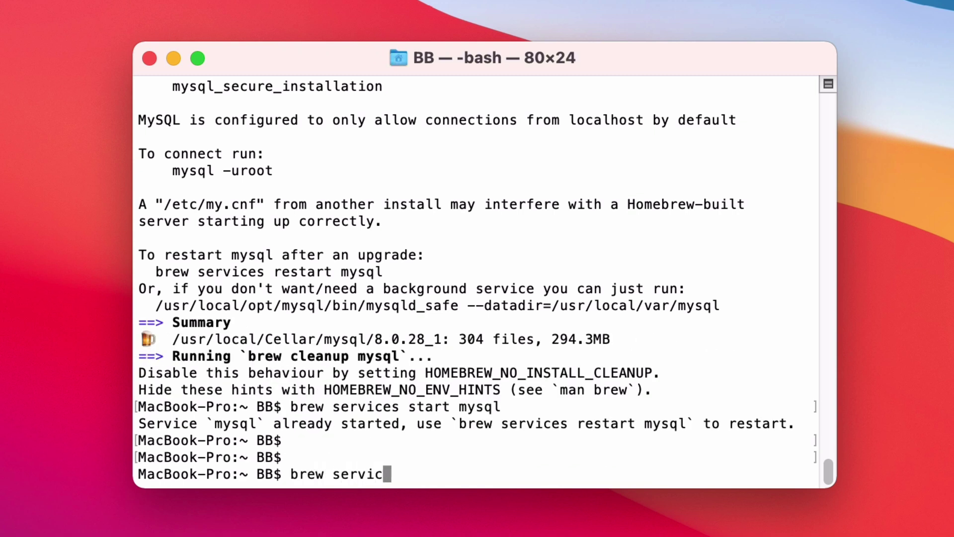
{"action": "type", "text": "es list"}
{"action": "key", "text": "Return"}
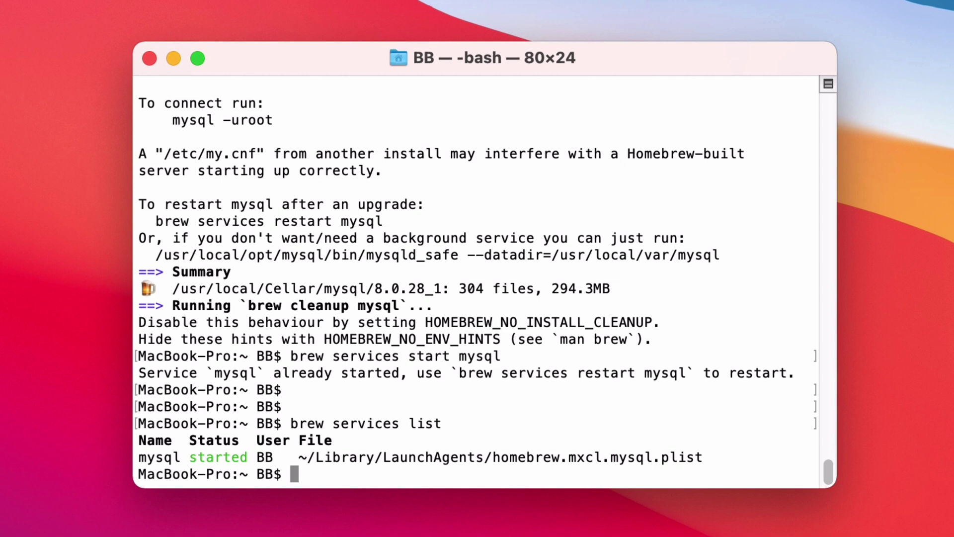
{"action": "type", "text": "mysql "}
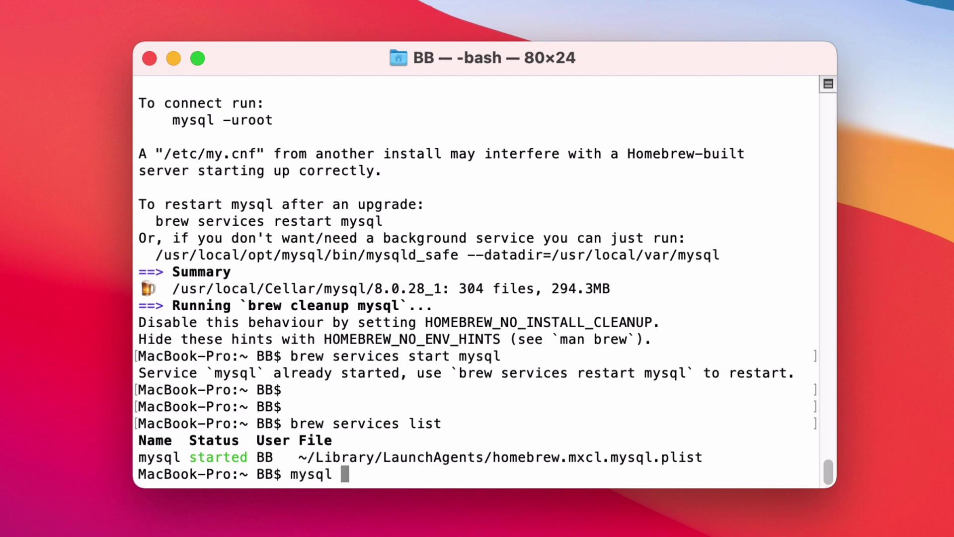
{"action": "type", "text": "-u root"}
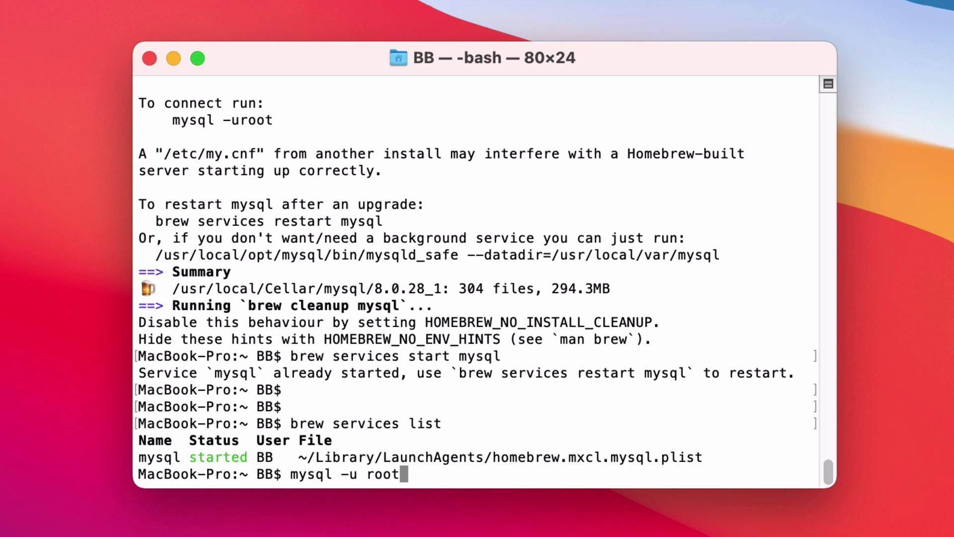
Step: Run 'mysql -u root' to reach the mysql> monitor prompt as root
{"action": "key", "text": "Return"}
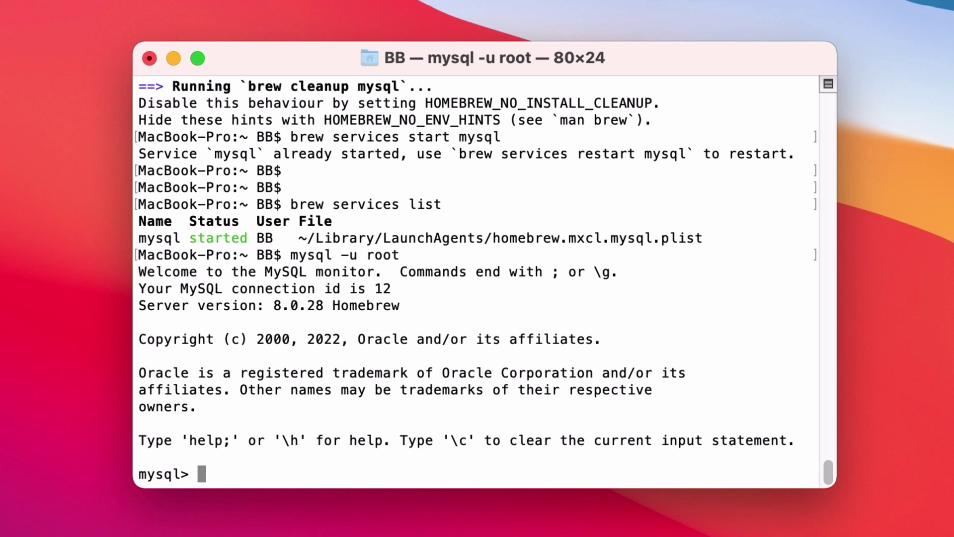
{"action": "type", "text": "show da"}
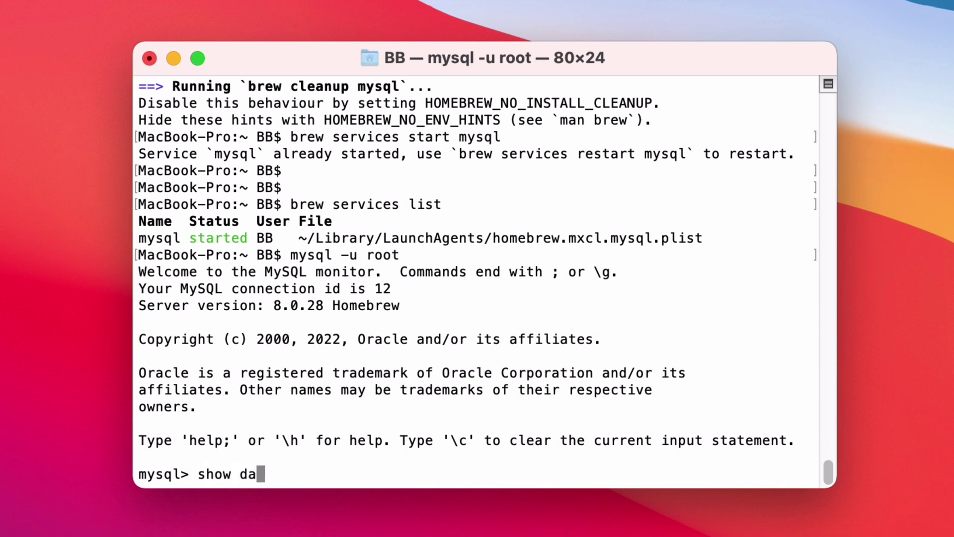
{"action": "type", "text": "tabases;"}
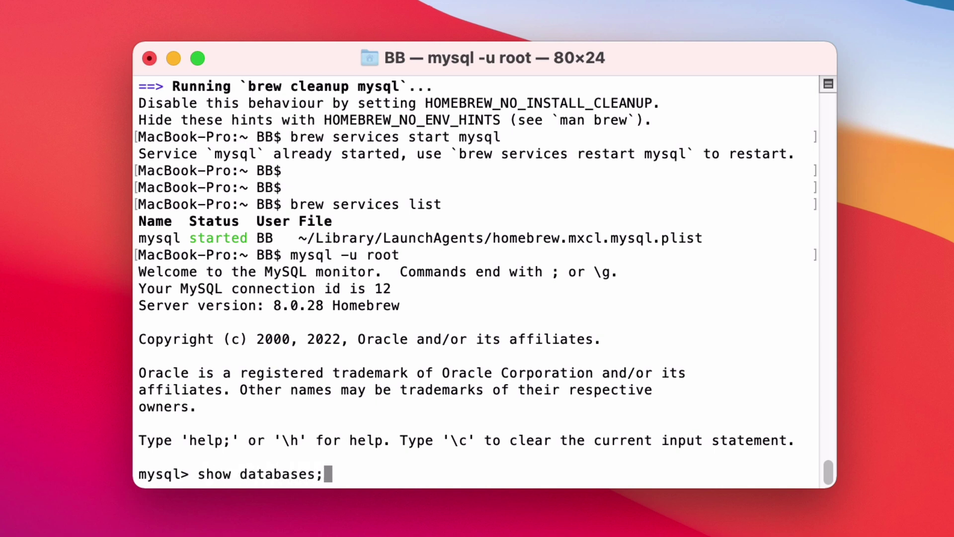
Step: Run 'show databases;' to list the four default databases, then exit to bash
{"action": "key", "text": "Return"}
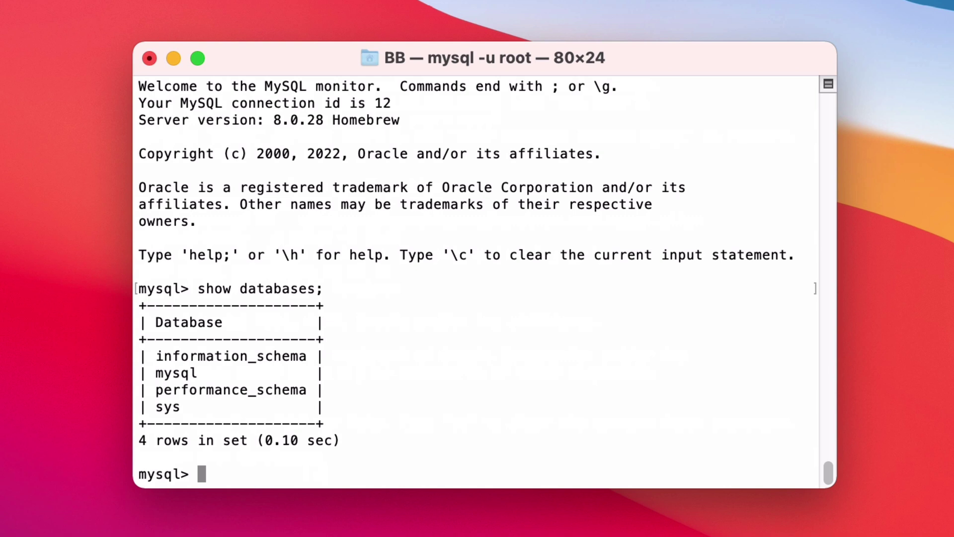
{"action": "type", "text": "exit"}
{"action": "key", "text": "Return"}
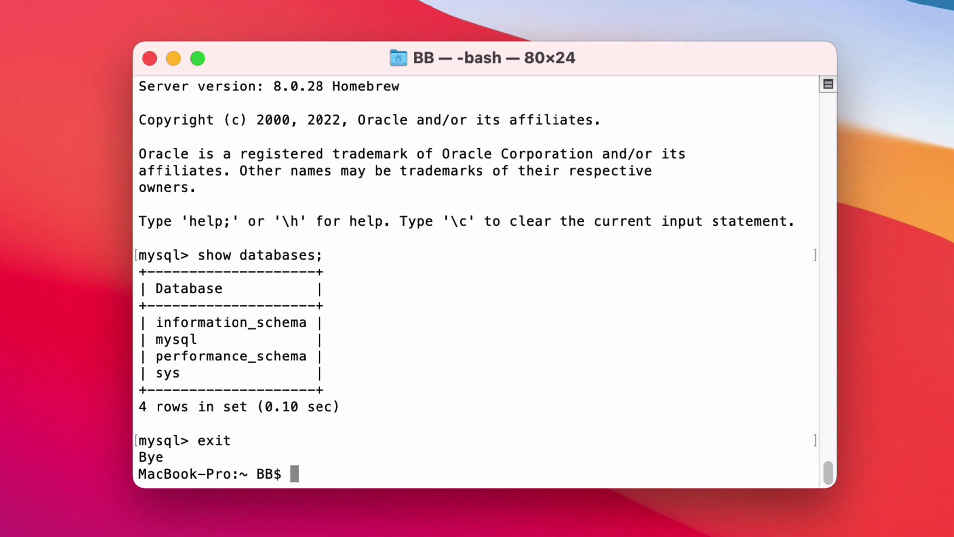
{"action": "type", "text": "mysql_secure_installation"}
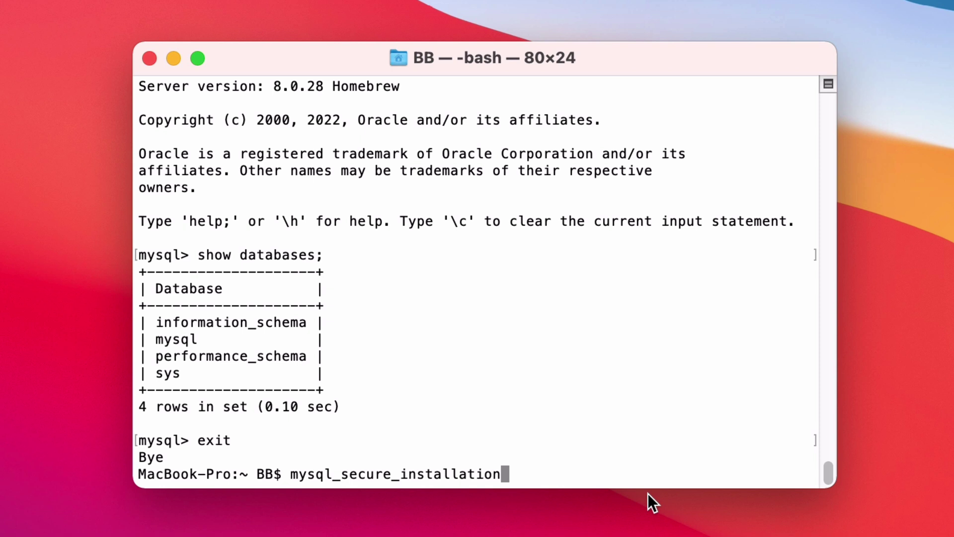
Step: Start mysql_secure_installation, decline password validation, and set and confirm the root password
{"action": "key", "text": "Return"}
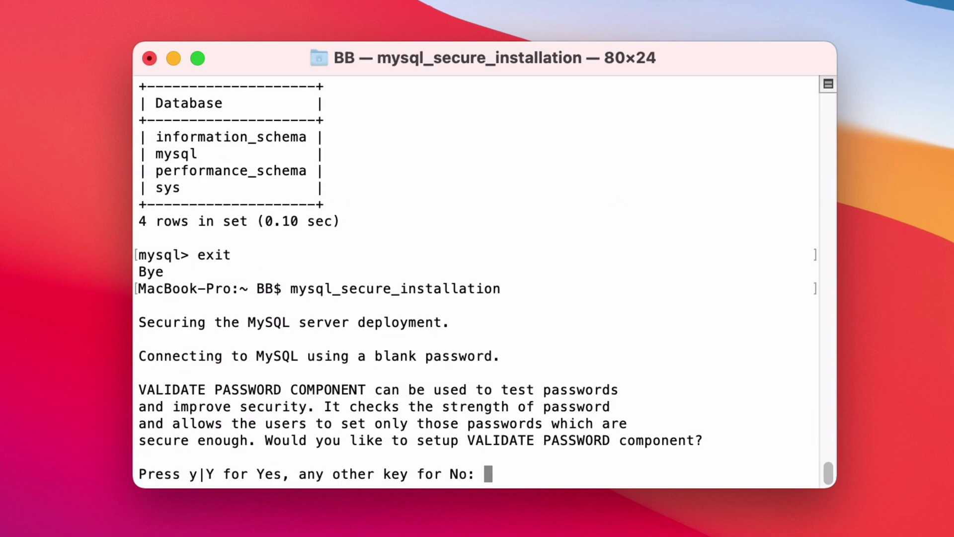
{"action": "type", "text": "n"}
{"action": "key", "text": "Return"}
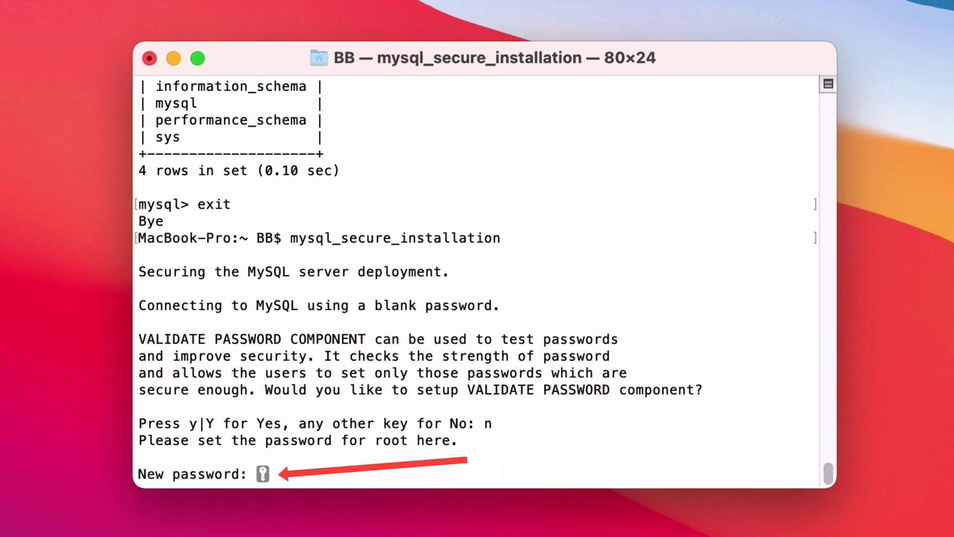
{"action": "key", "text": "Return"}
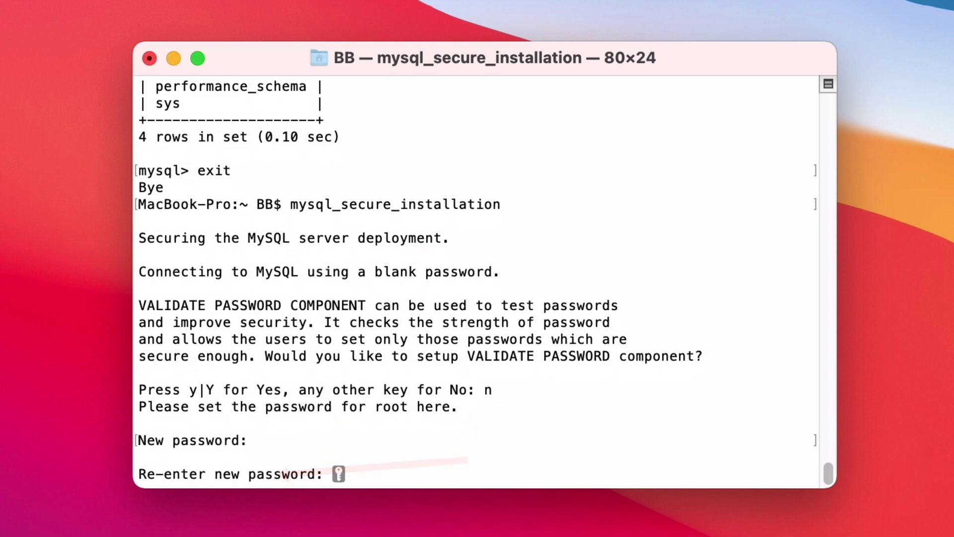
{"action": "key", "text": "Return"}
{"action": "type", "text": "n"}
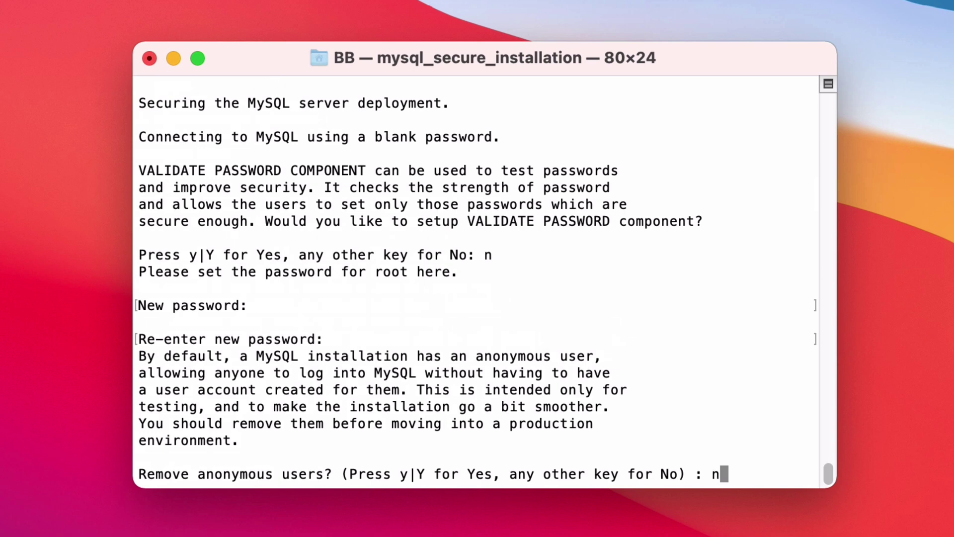
Step: Keep anonymous users, remote root login and the test database, then reload privilege tables
{"action": "key", "text": "Return"}
{"action": "type", "text": "n"}
{"action": "key", "text": "Return"}
{"action": "type", "text": "n"}
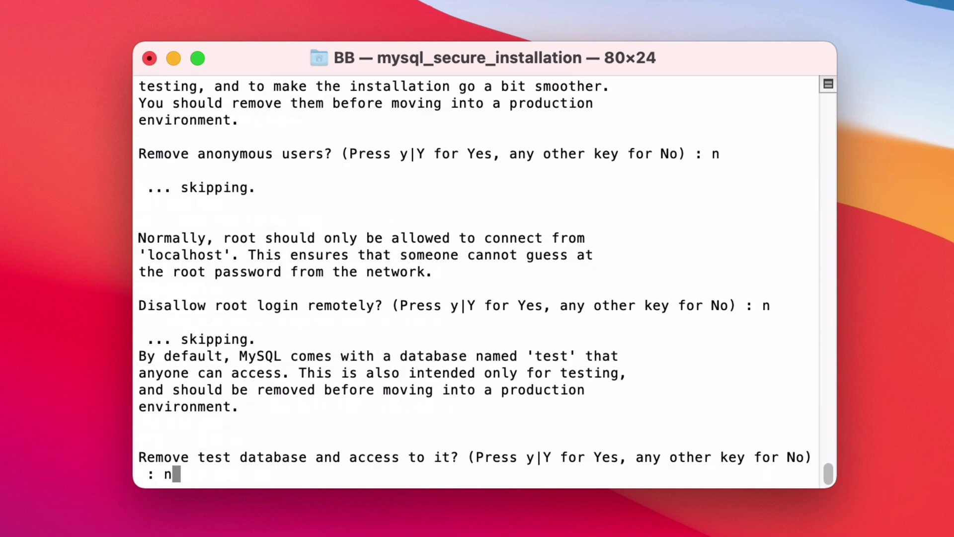
{"action": "key", "text": "Return"}
{"action": "type", "text": "y"}
{"action": "key", "text": "Return"}
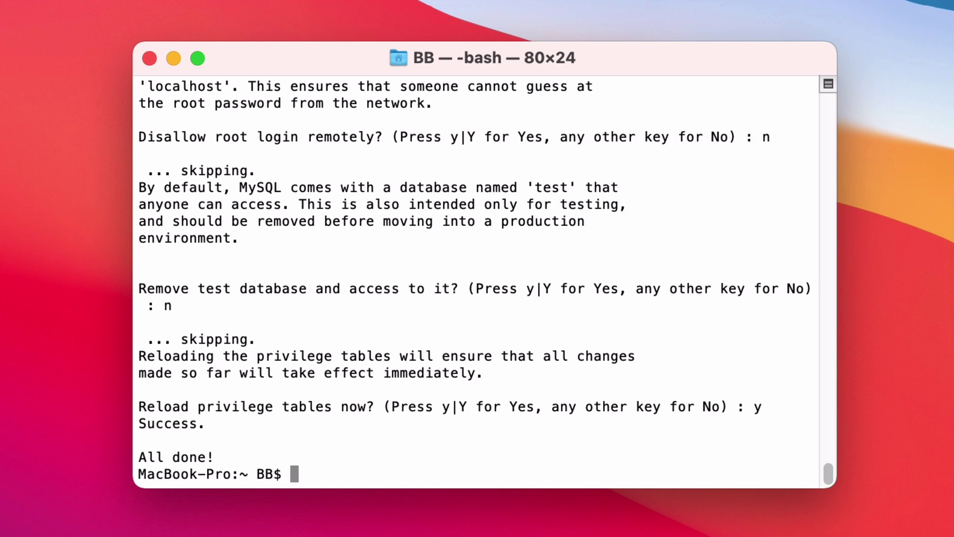
{"action": "type", "text": "mysql "}
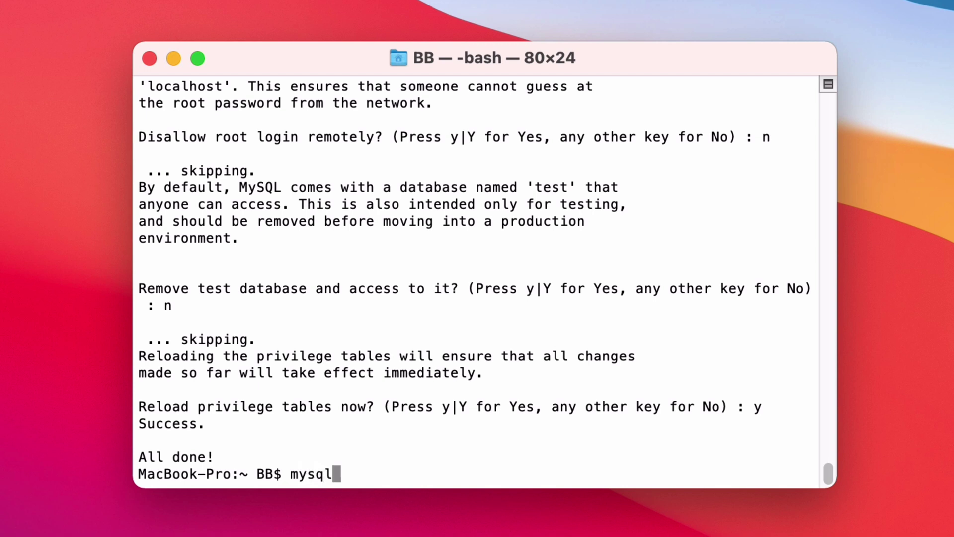
{"action": "type", "text": "-u root -"}
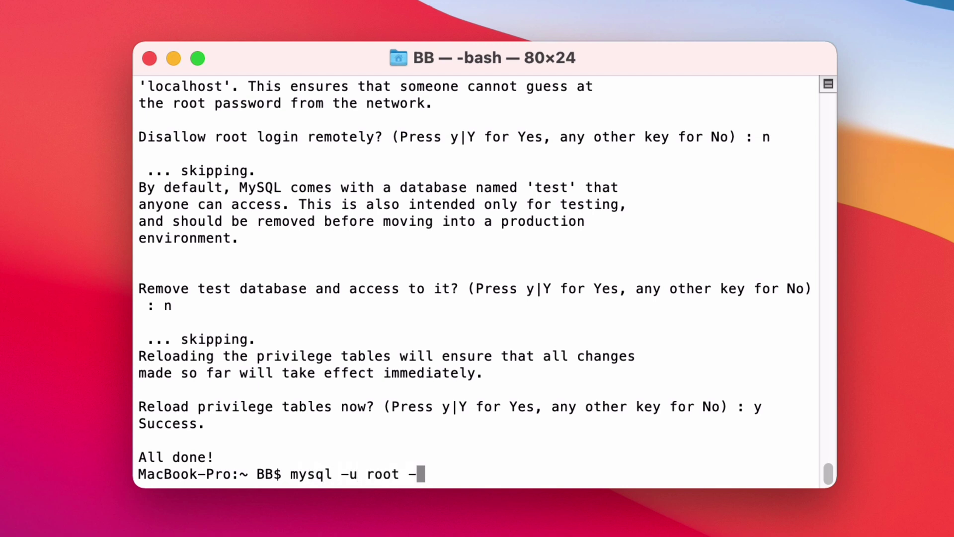
{"action": "type", "text": "p"}
Step: Log in with 'mysql -u root -p' using the new root password, then exit to bash
{"action": "key", "text": "Return"}
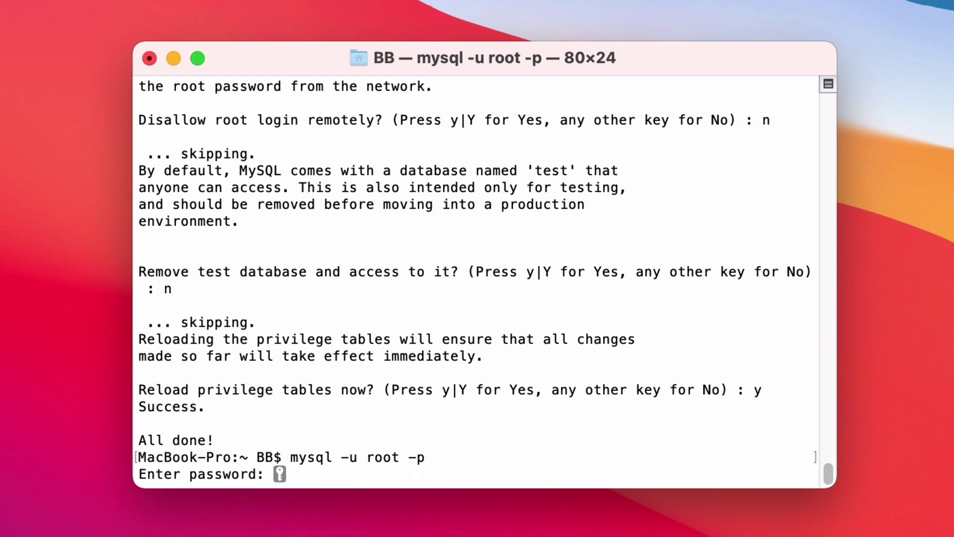
{"action": "key", "text": "Return"}
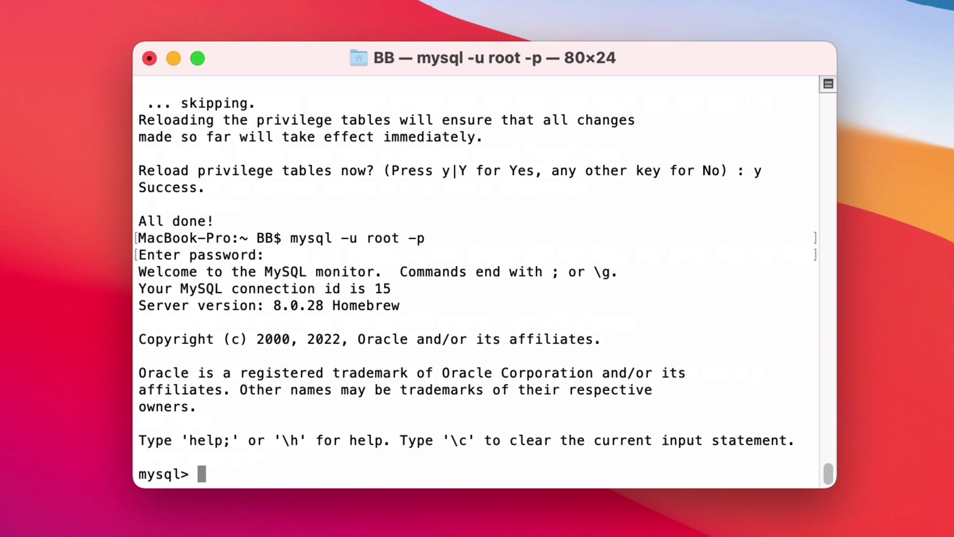
{"action": "type", "text": "exit"}
{"action": "key", "text": "Return"}
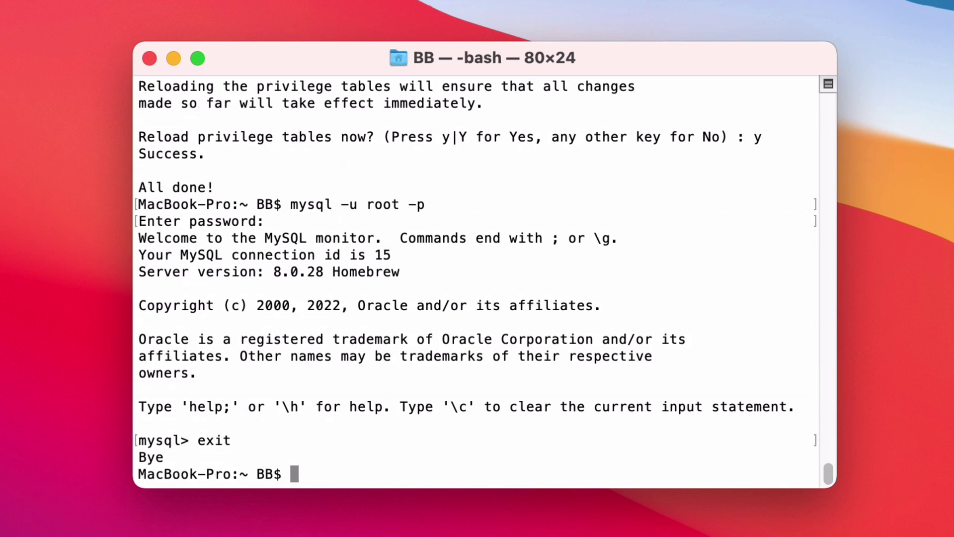